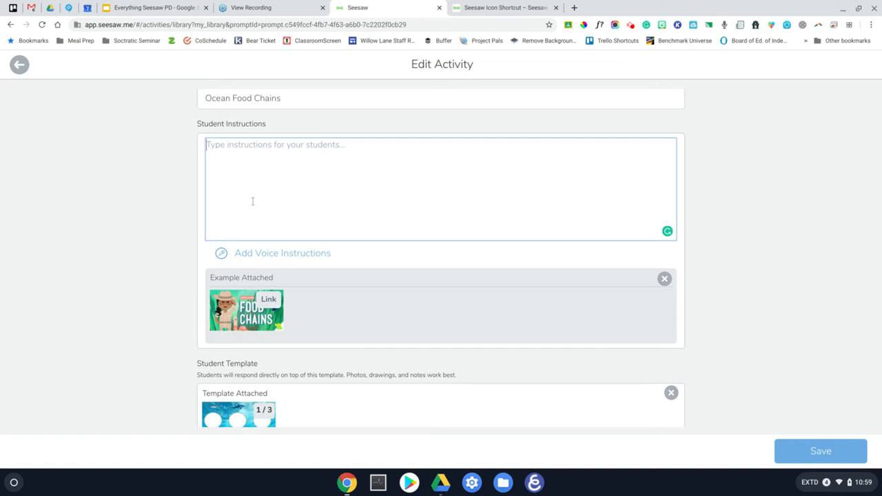
Look up the add-response shortcut in the Seesaw icon list and write the first student instruction as "1) Click :add:".
left_click(487, 7)
scroll(301, 139, "down", 1)
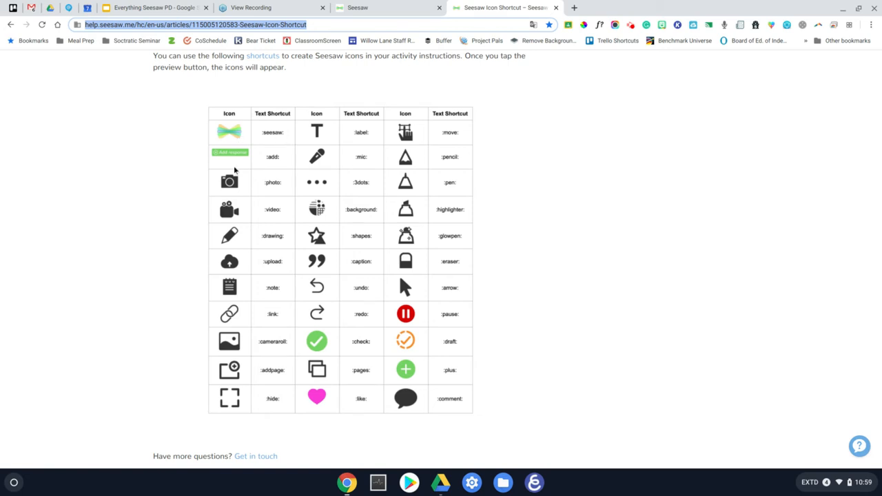
left_click(383, 8)
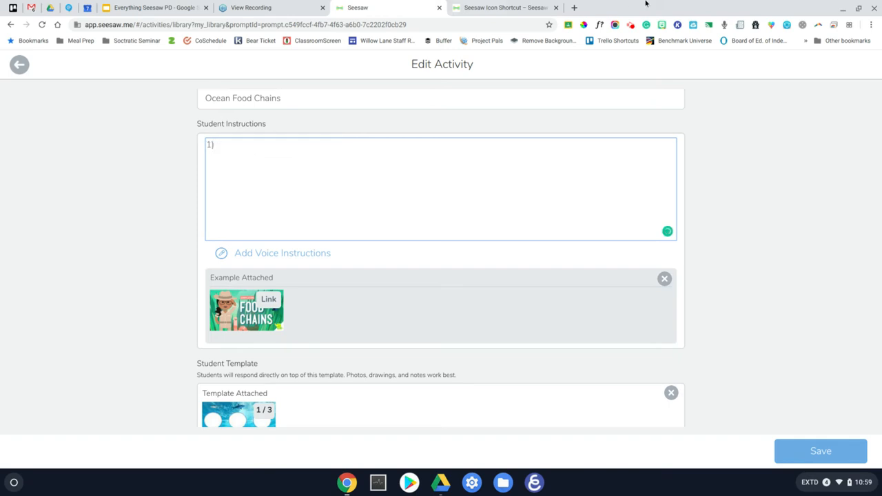
left_click(484, 6)
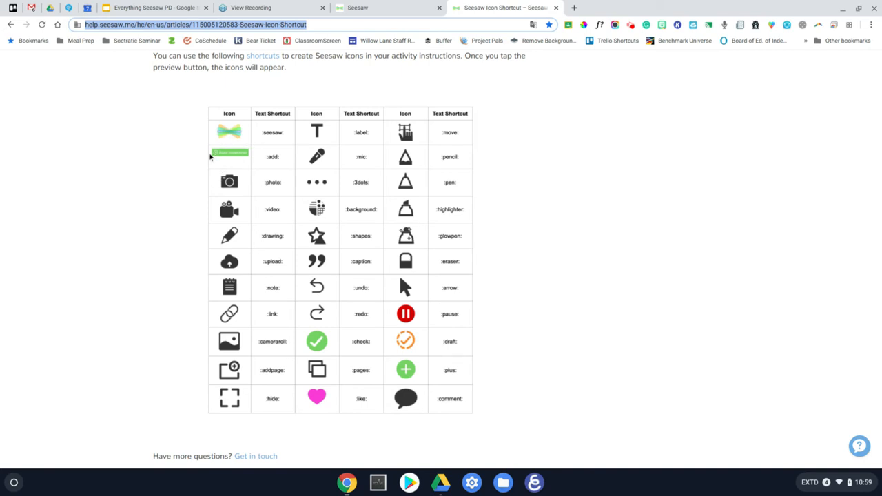
left_click(409, 7)
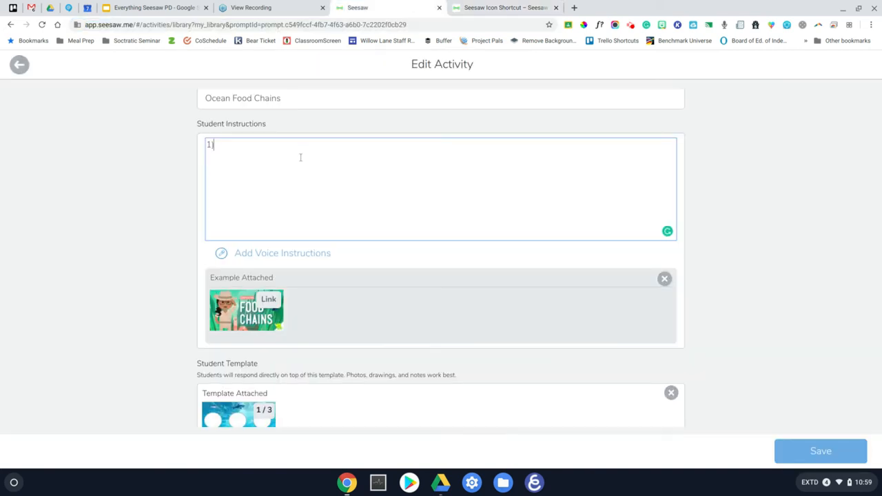
type("Click :")
left_click(455, 10)
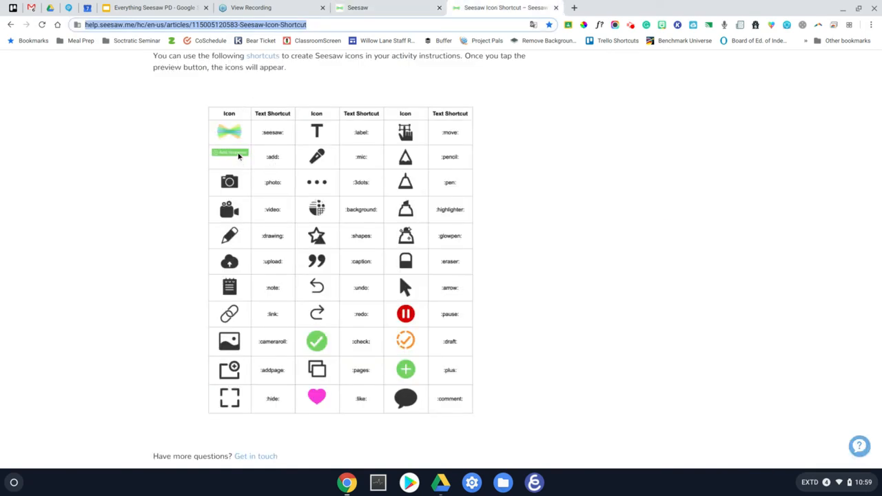
left_click(365, 8)
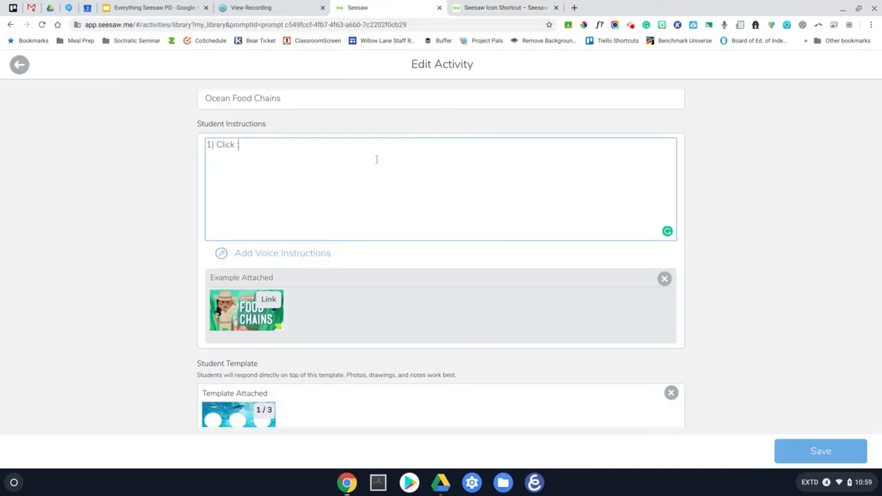
type(":add:")
Add the line "2) On the first slide, move the animal images into the correct spot on the food chain." and begin line "3)".
key("Return")
type("2) On the first")
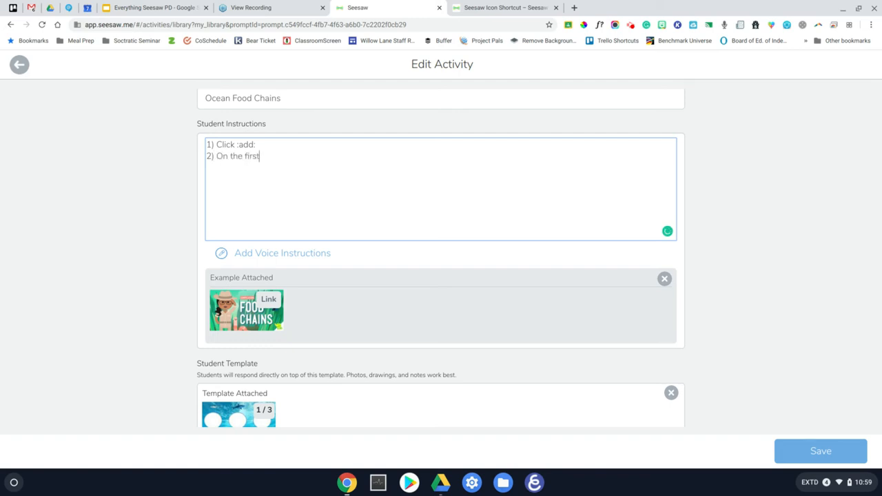
type(" slide, move the anim")
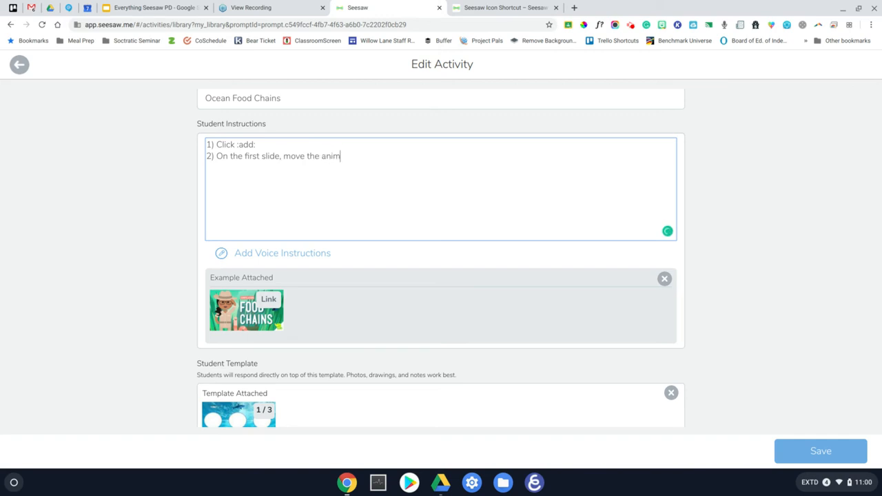
type("al images into the corre")
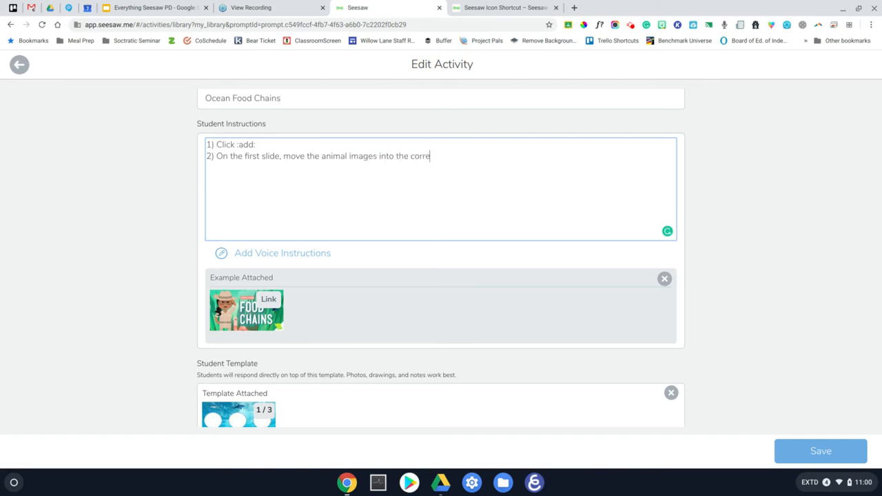
type("ct spot on the")
type(" good")
key("BackSpace")
key("BackSpace")
key("BackSpace")
key("BackSpace")
type("food chain. 3) ")
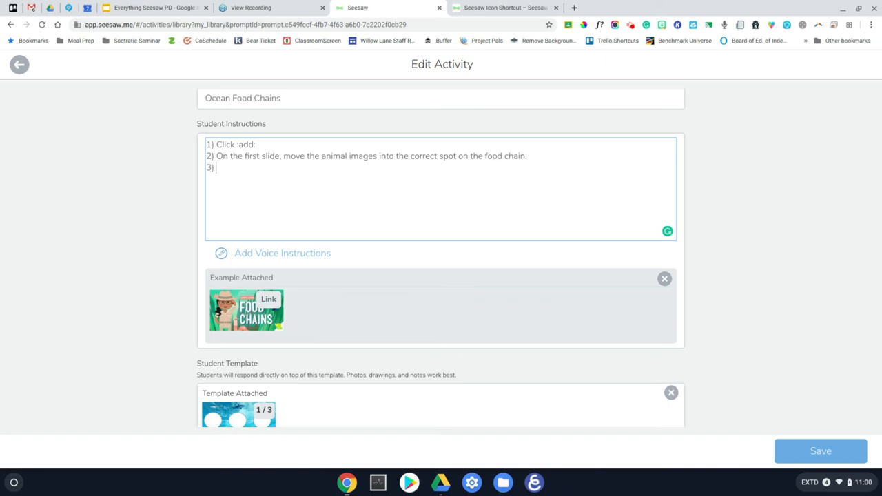
Start instruction 3 with "On slides 2 and 3 use :video:,", taking the video shortcut from the icon list.
type("On slides 2 and 3, use")
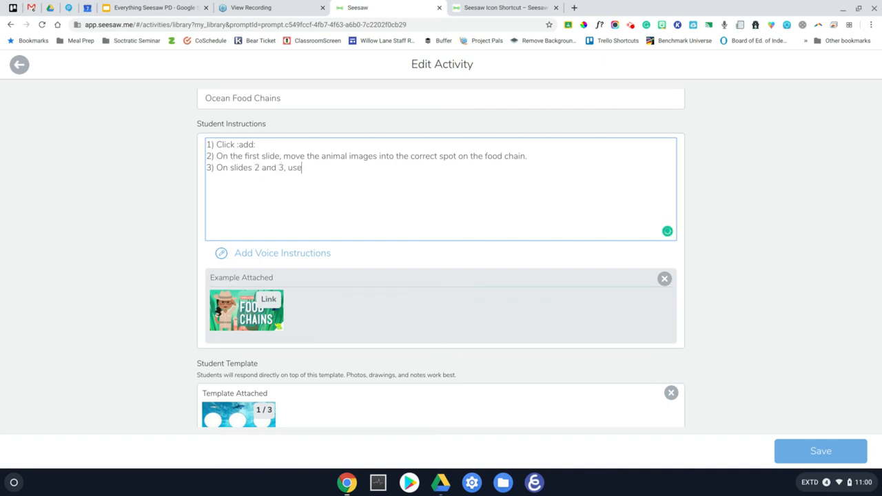
key("BackSpace")
key("BackSpace")
key("BackSpace")
key("BackSpace")
key("BackSpace")
type("use")
left_click(502, 7)
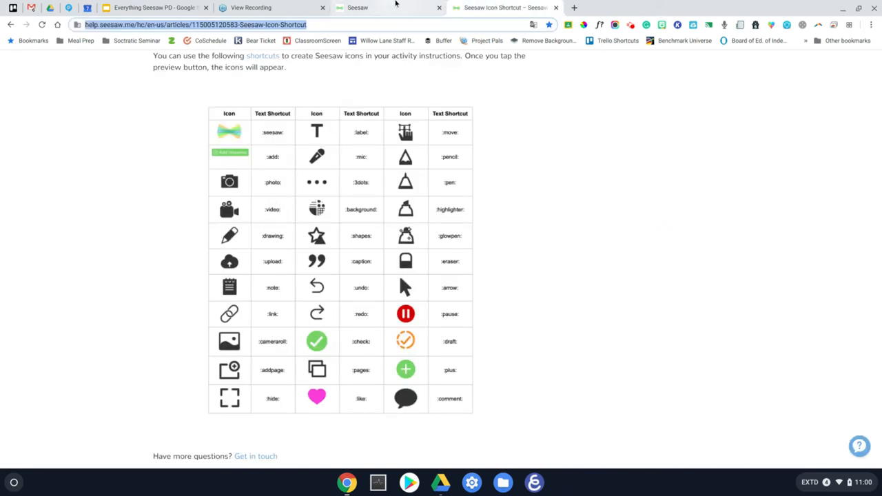
left_click(395, 5)
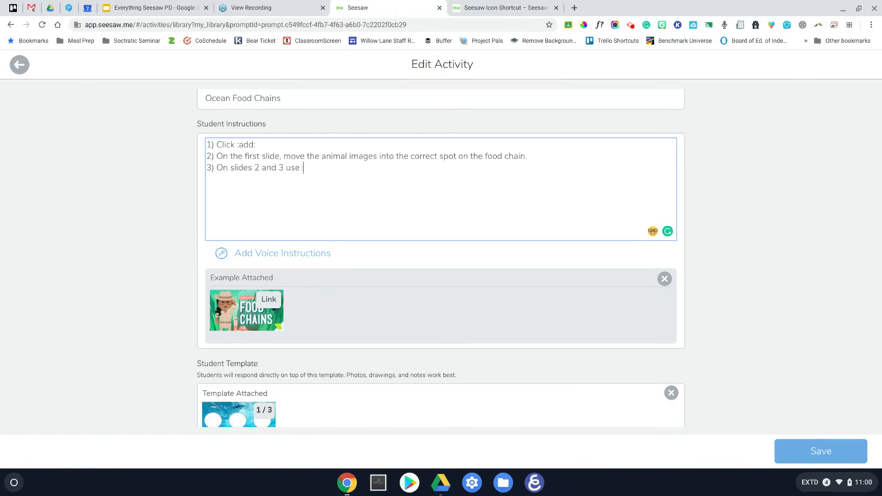
left_click(517, 5)
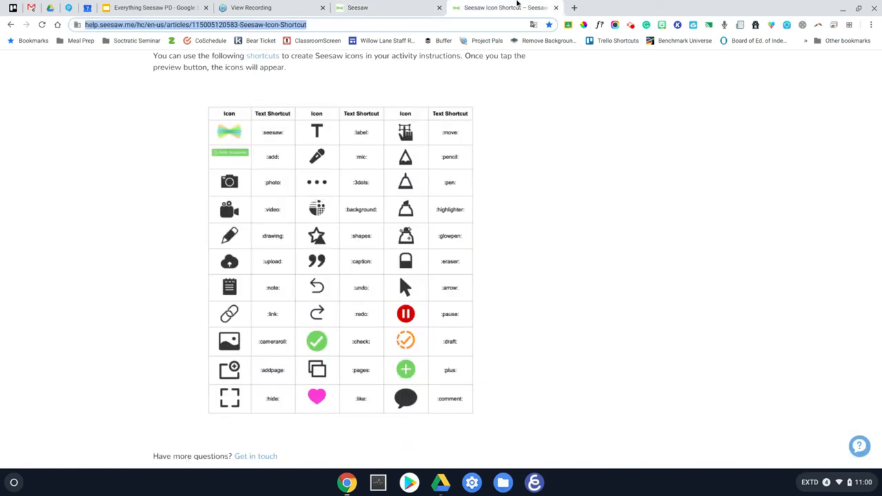
left_click(423, 4)
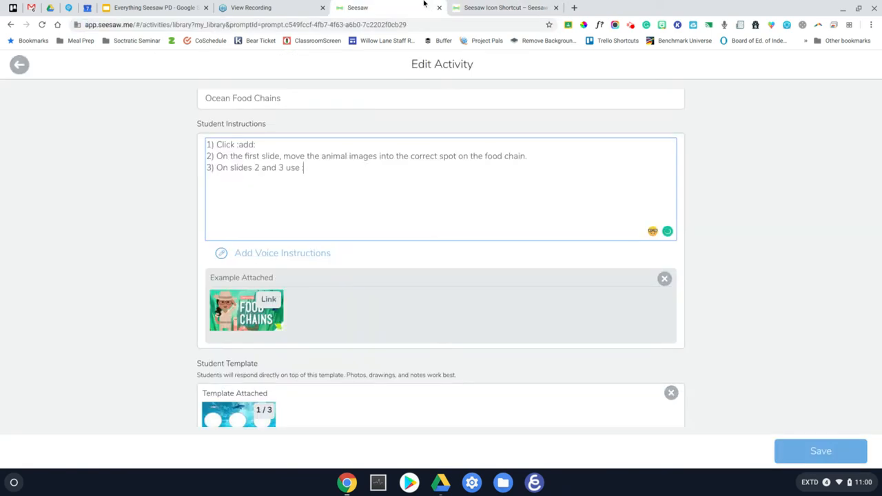
type(":video: .")
Continue instruction 3 with ":drawing:, :label:, or :mic: to", checking each shortcut in the icon list.
left_click(517, 6)
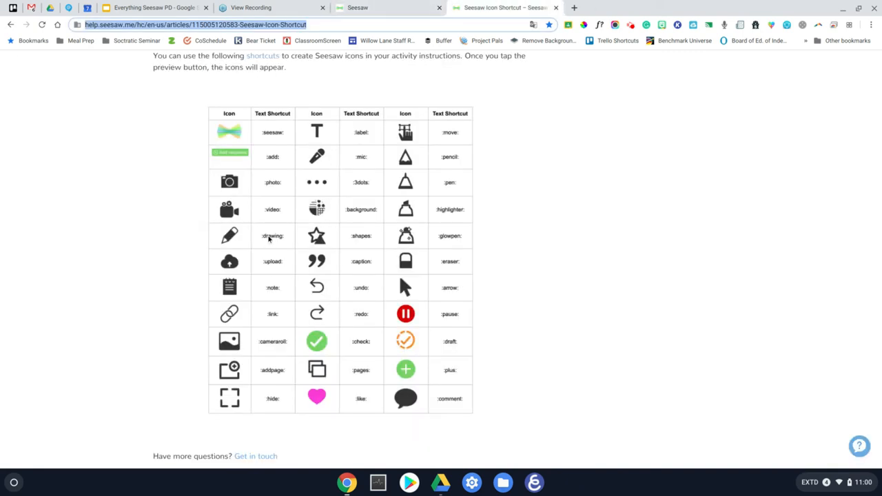
left_click(405, 5)
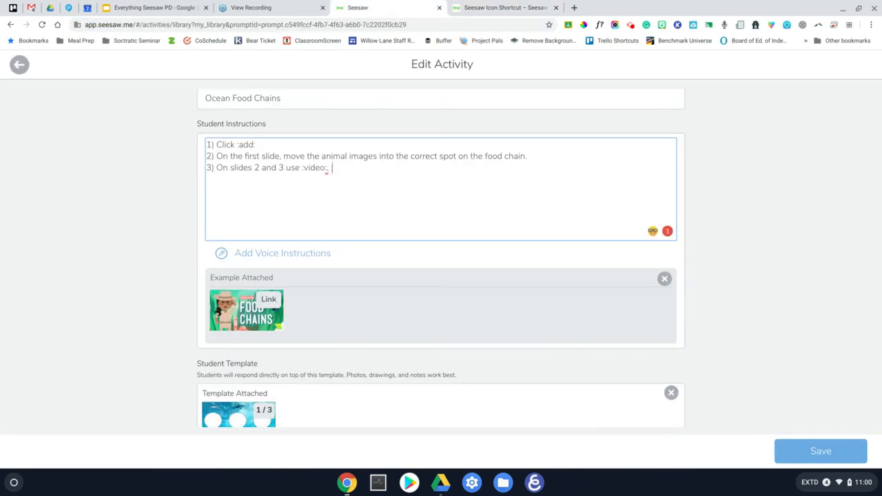
type(":drawing:,")
left_click(505, 7)
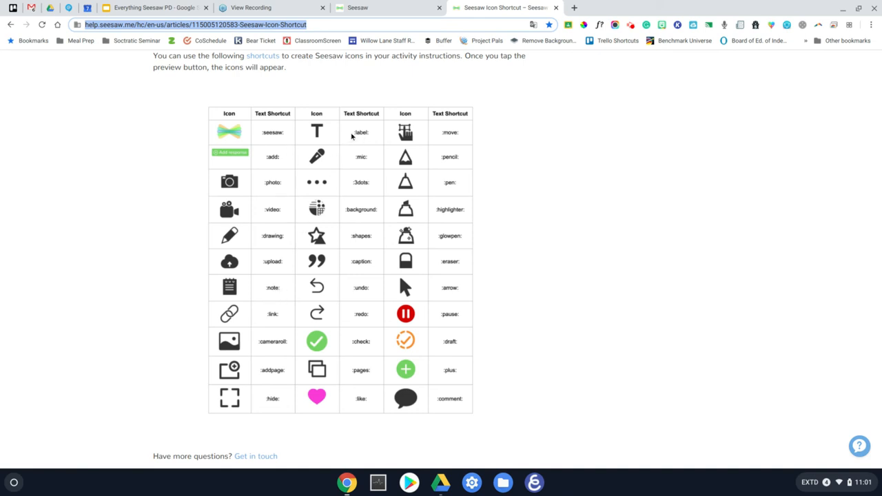
left_click(373, 8)
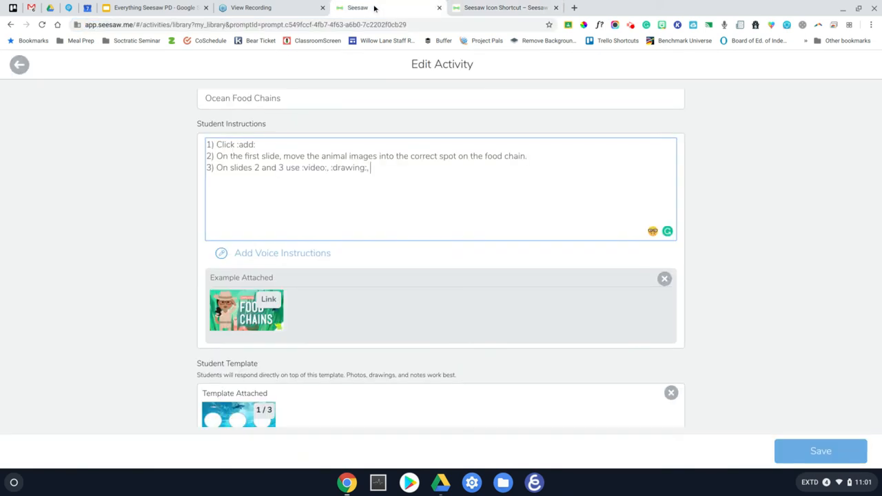
type(":label:,")
left_click(503, 7)
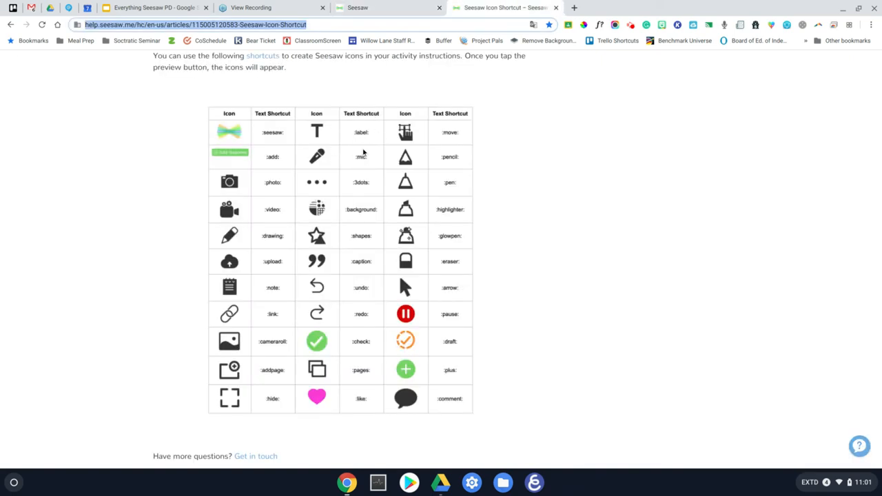
left_click(383, 12)
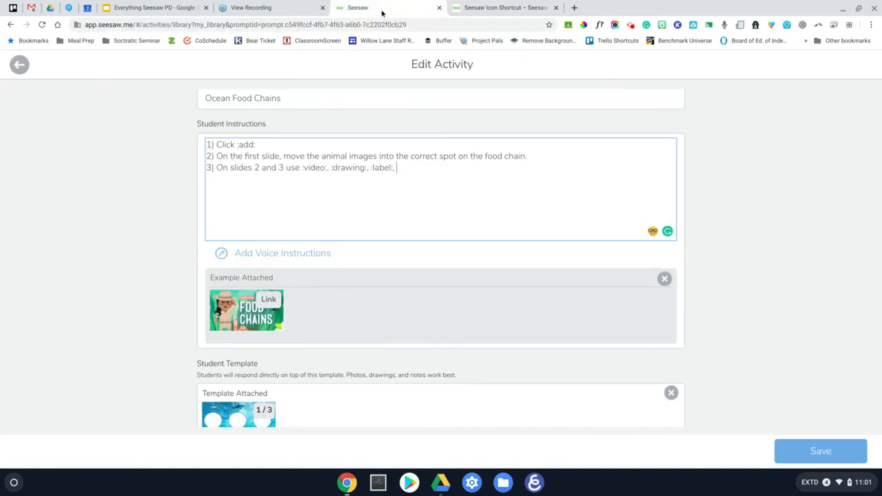
type("or :mic: to")
Remove the :video: shortcut and its comma from instruction 3, and complete the sentence with "demonstrate your understanding.".
left_click_drag(329, 169, 303, 171)
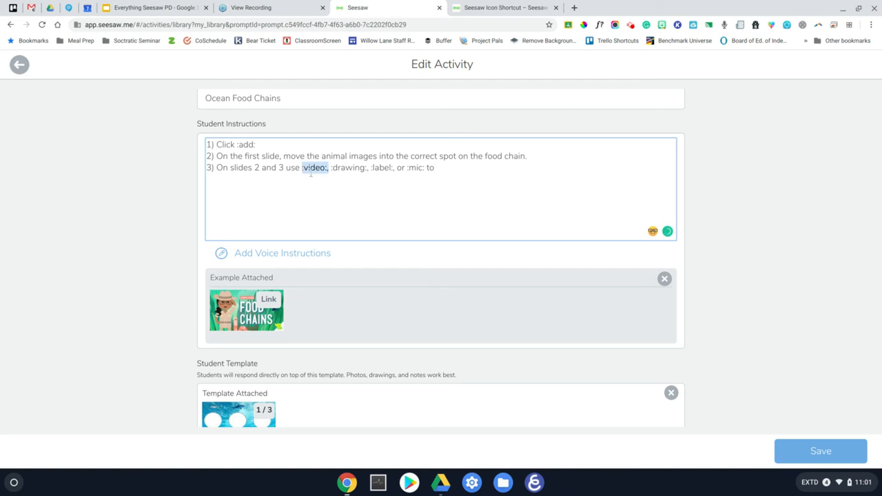
key("BackSpace")
key("BackSpace")
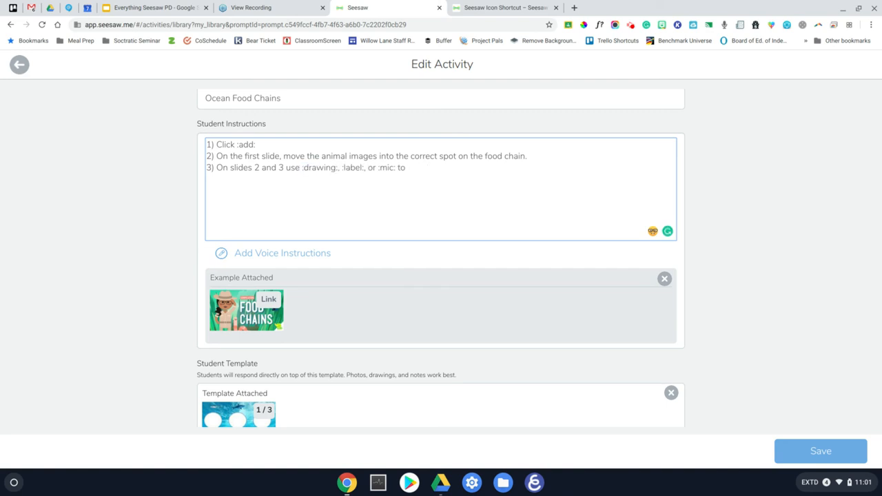
left_click(412, 169)
type("demonstrate your underst")
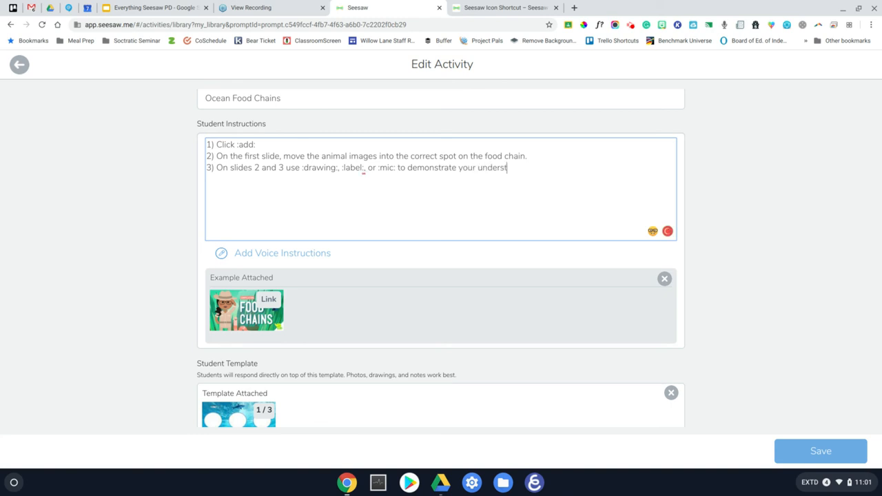
type("anding. ")
Add the line "4) Click :check: when you are finished.", taking the check shortcut from the icon list.
type("4")
key("BackSpace")
type("4) Click")
left_click(510, 7)
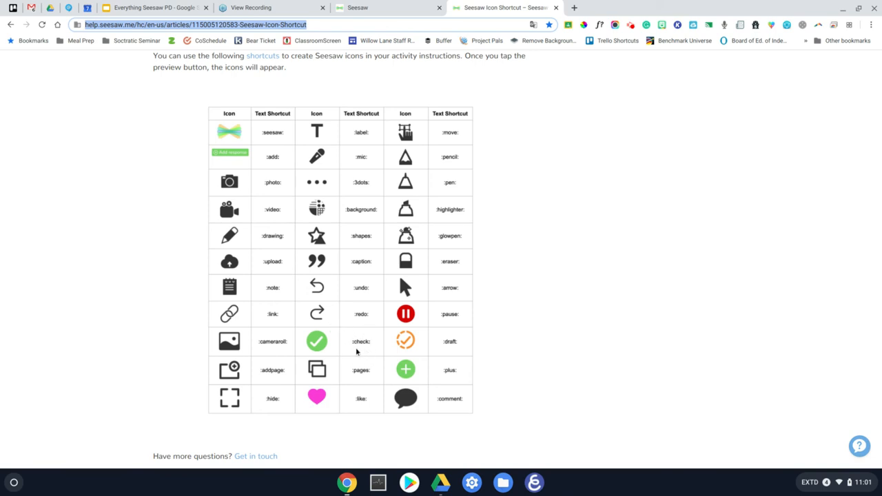
left_click(408, 5)
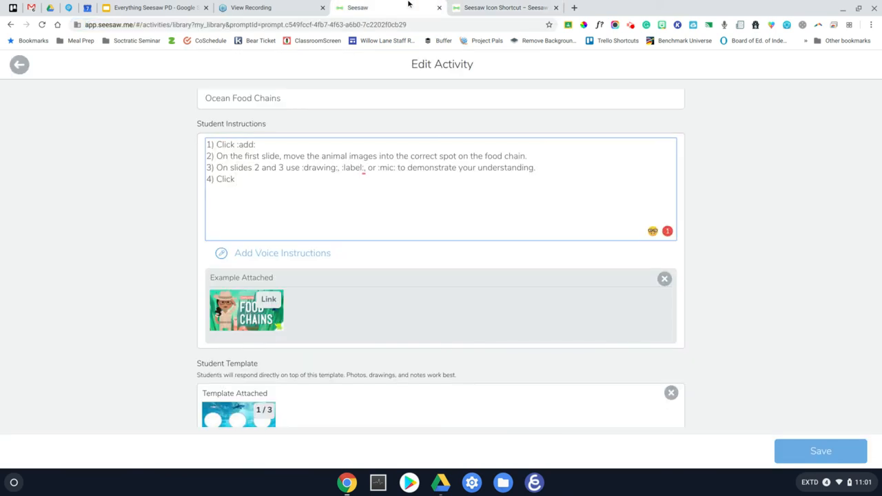
type(":check: when you are finished")
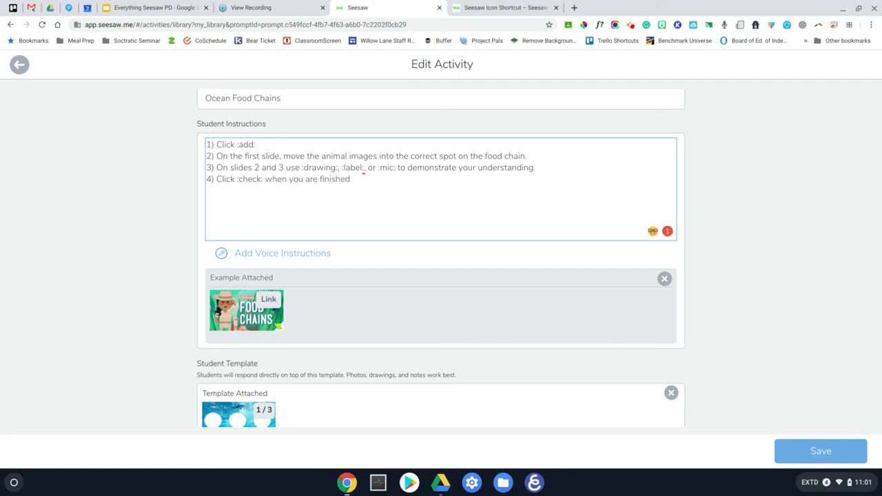
type(".")
Revisit the icon shortcut list, return to the Ocean Food Chains activity and save it.
left_click(523, 7)
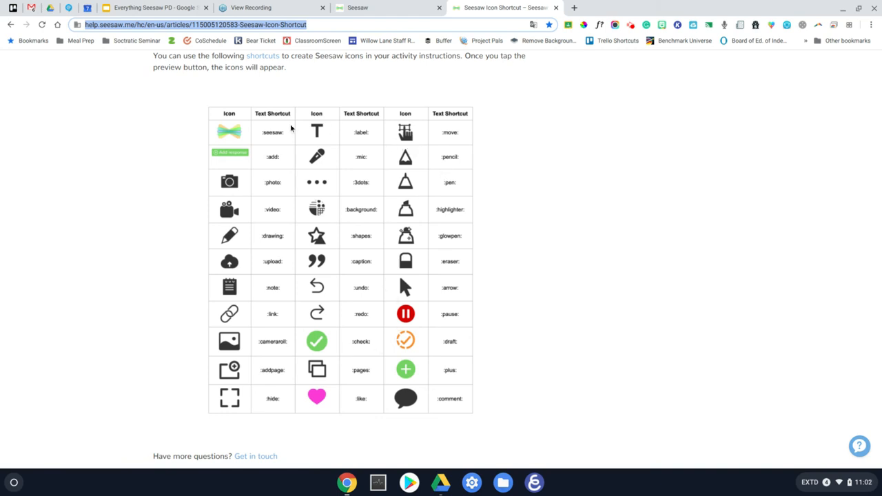
left_click(398, 8)
scroll(786, 324, "down", 2)
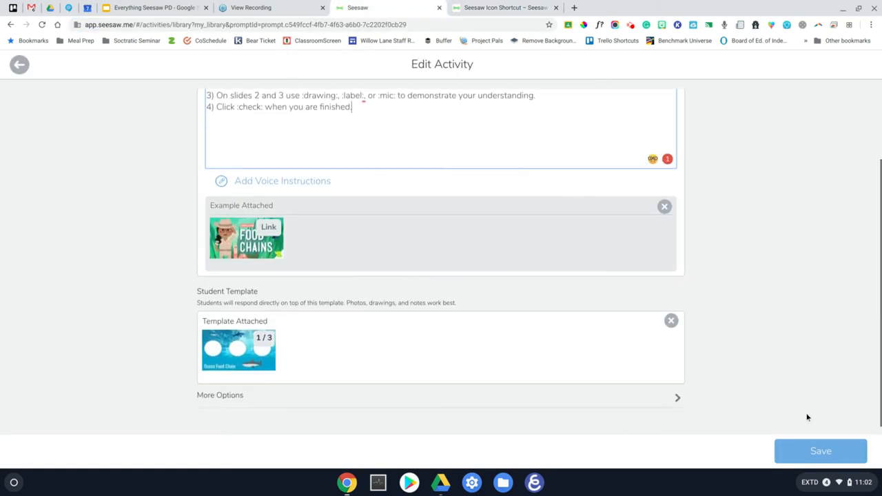
left_click(824, 452)
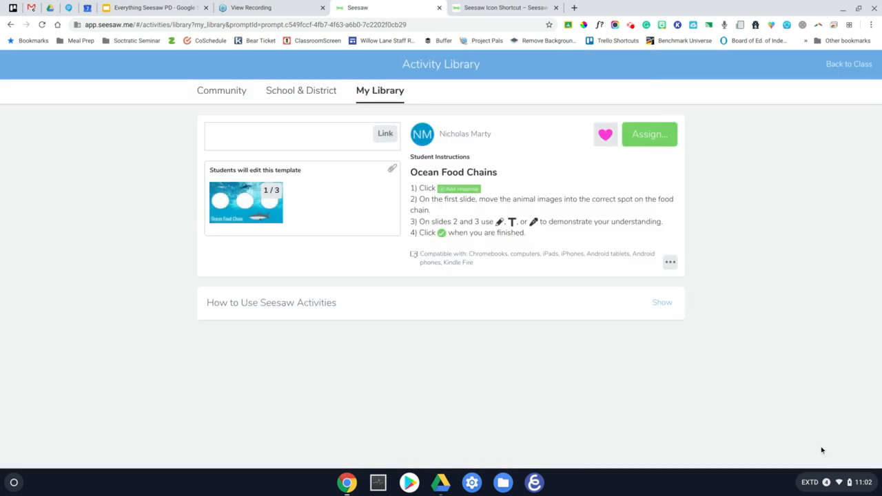